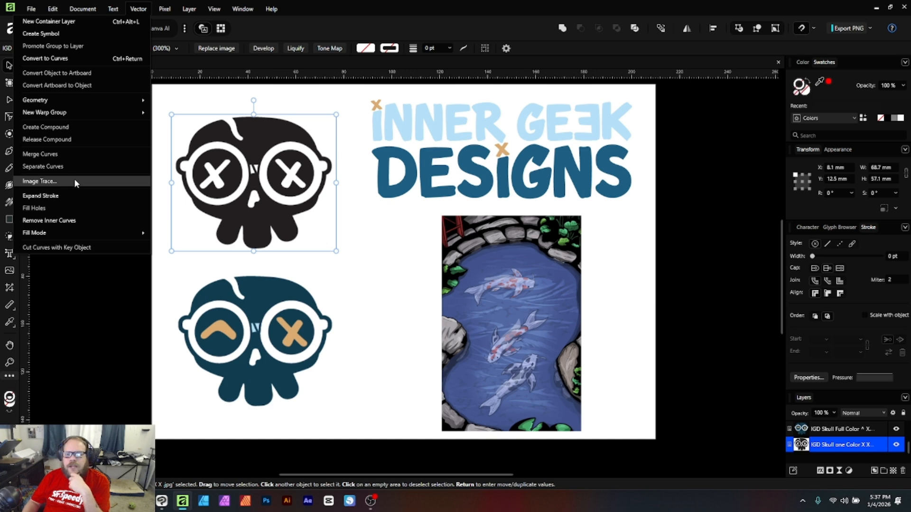
- Start an Image Trace of the one-color black skull and set up a split before/after preview across it
left_click(75, 180)
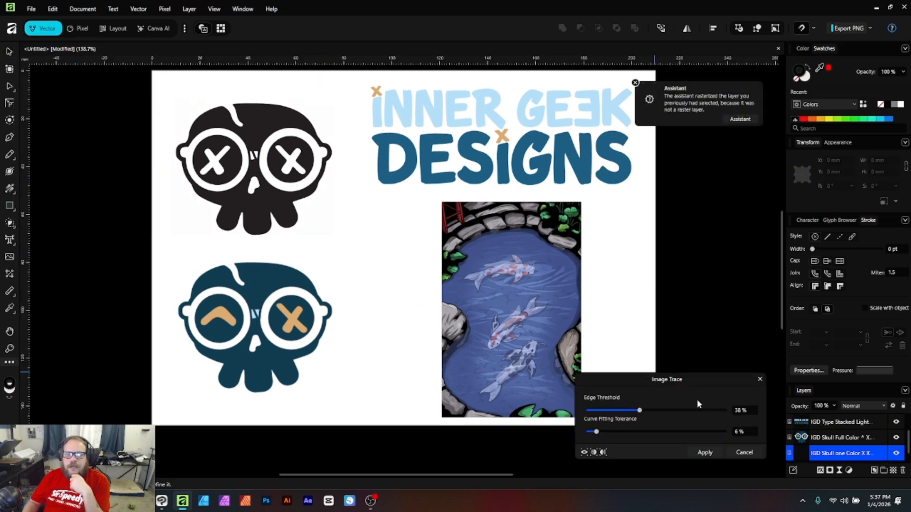
left_click_drag(693, 378, 509, 151)
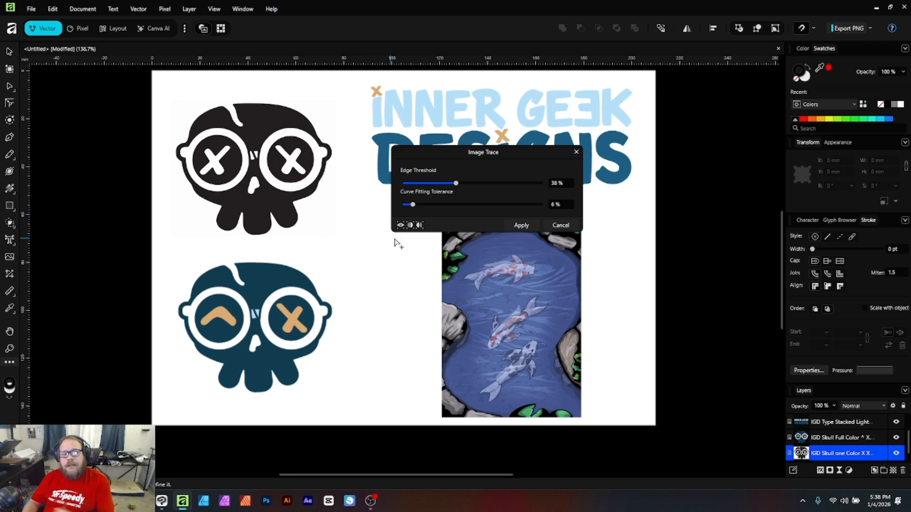
left_click(410, 225)
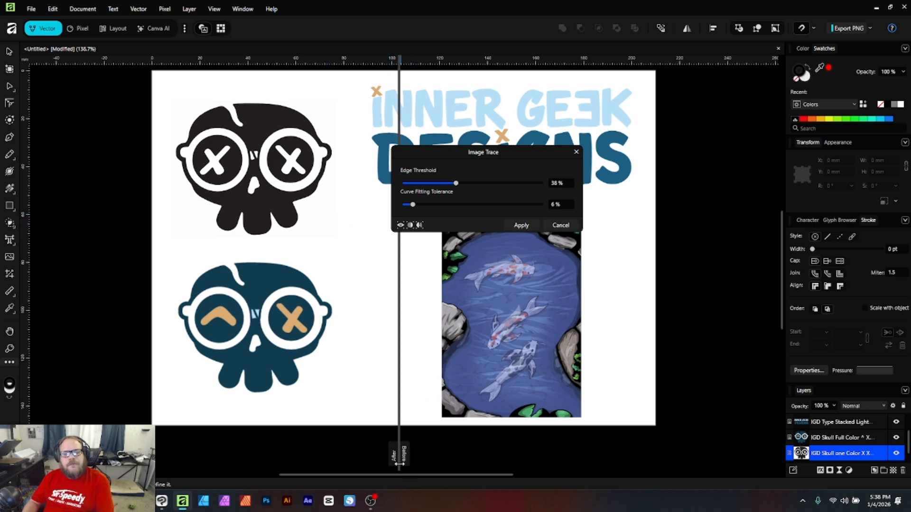
left_click_drag(399, 447, 258, 451)
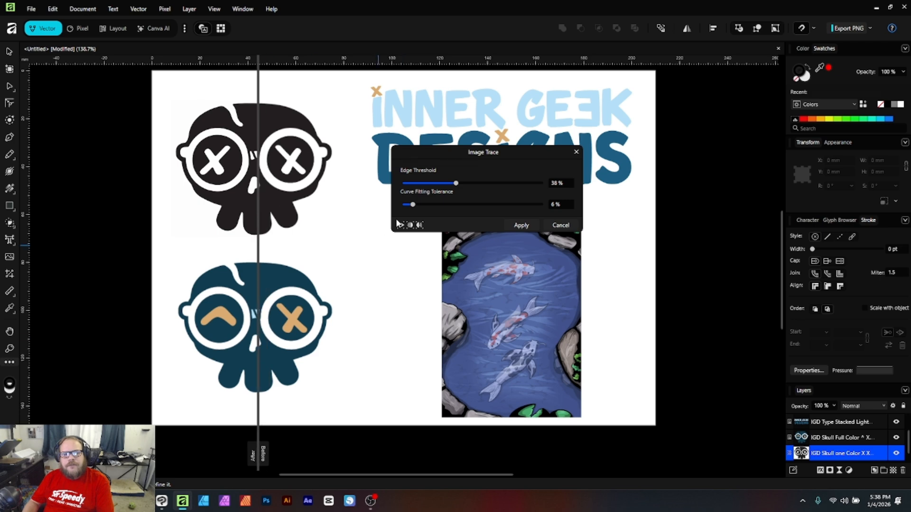
- Try an edge threshold of 86% and a curve fitting tolerance of 48%, comparing before and after on the black skull
left_click_drag(459, 184, 521, 183)
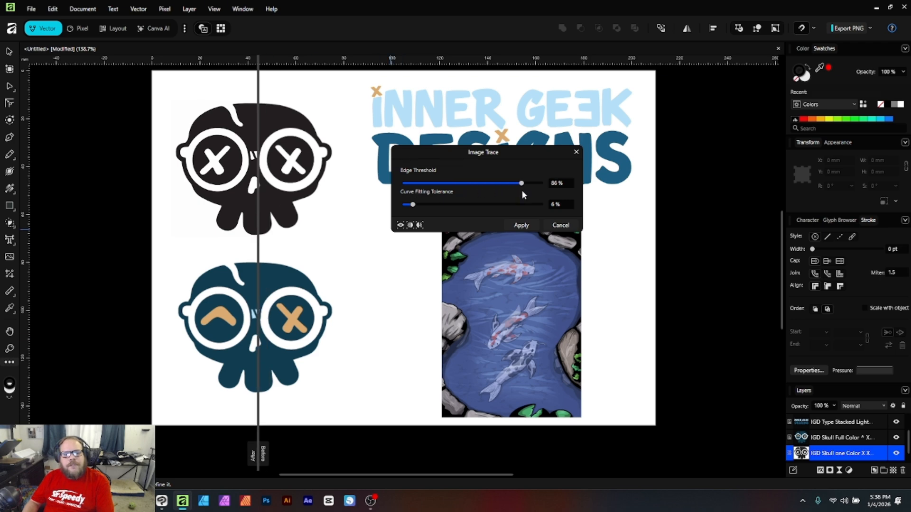
left_click_drag(413, 205, 469, 216)
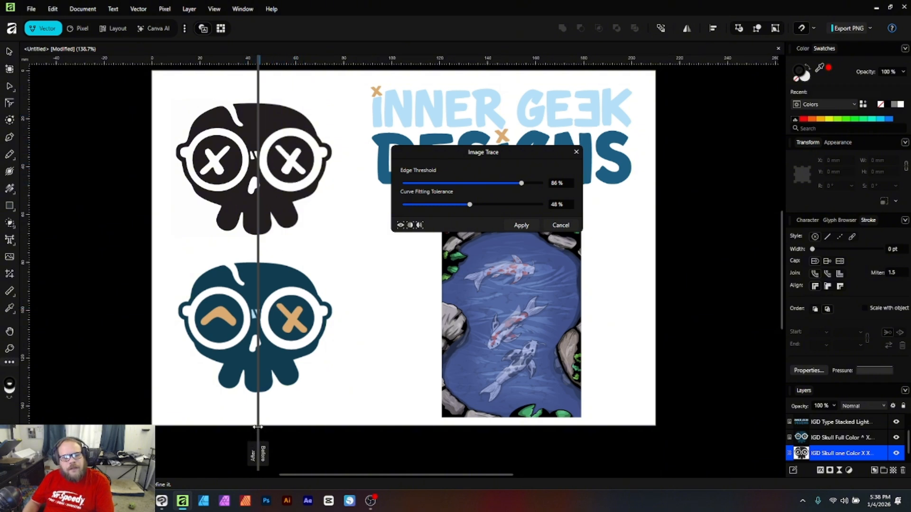
left_click_drag(257, 427, 357, 383)
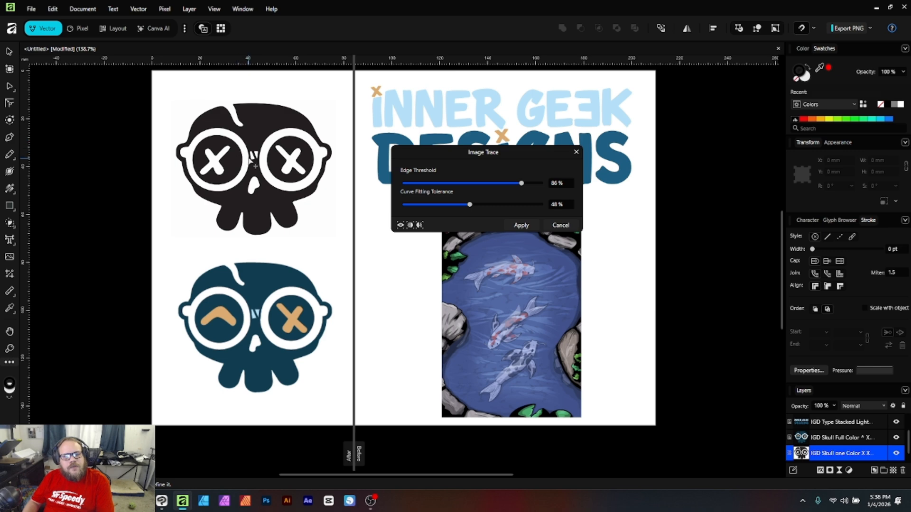
- Set the edge threshold to 54% and the curve fitting tolerance to 20%, check the mirrored preview, and apply the black skull's trace
mouse_move(520, 183)
left_mouse_down()
mouse_move(480, 185)
mouse_move(460, 205)
mouse_move(432, 207)
left_mouse_up()
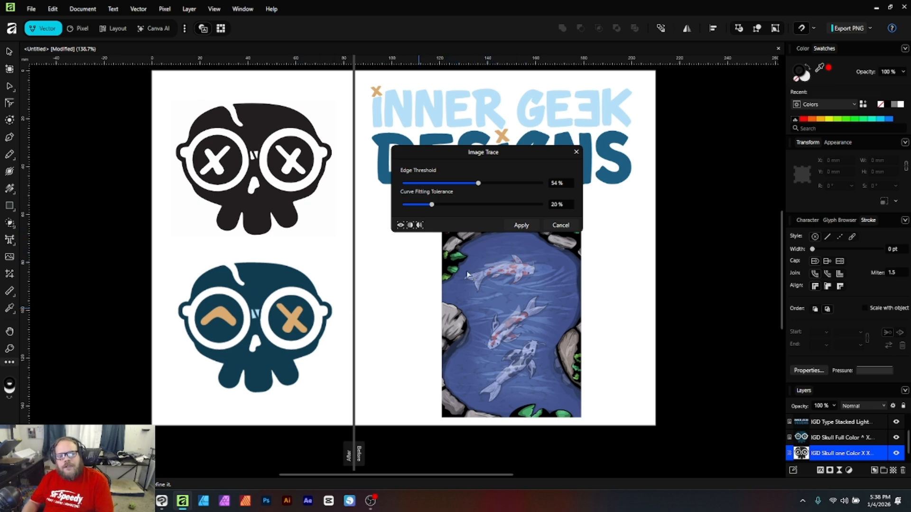
left_click(418, 225)
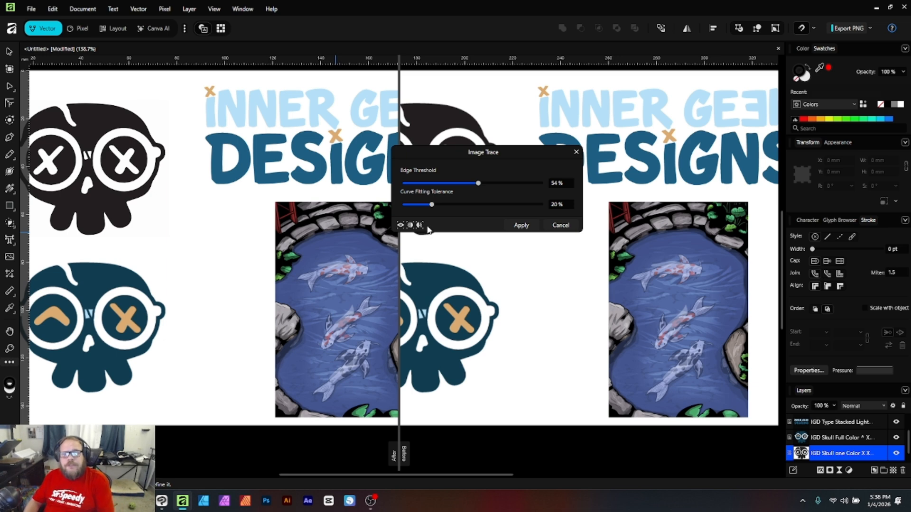
left_click(400, 225)
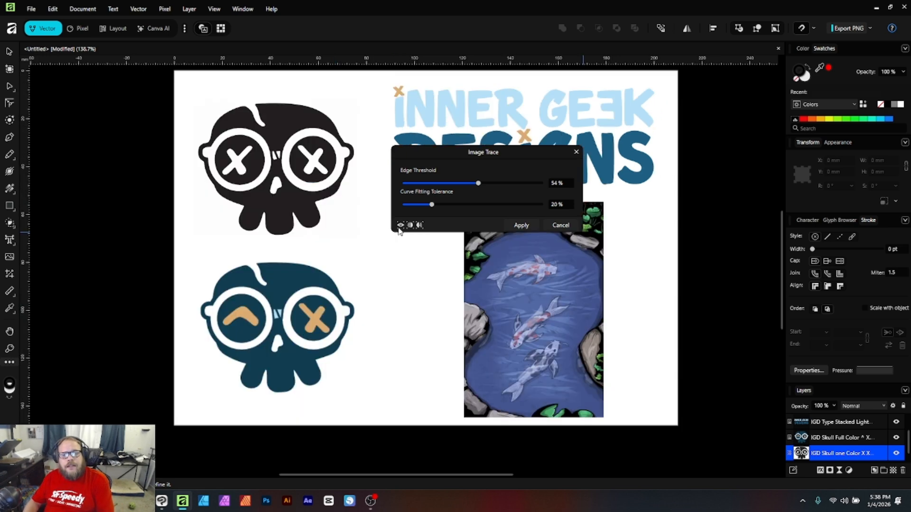
left_click(527, 225)
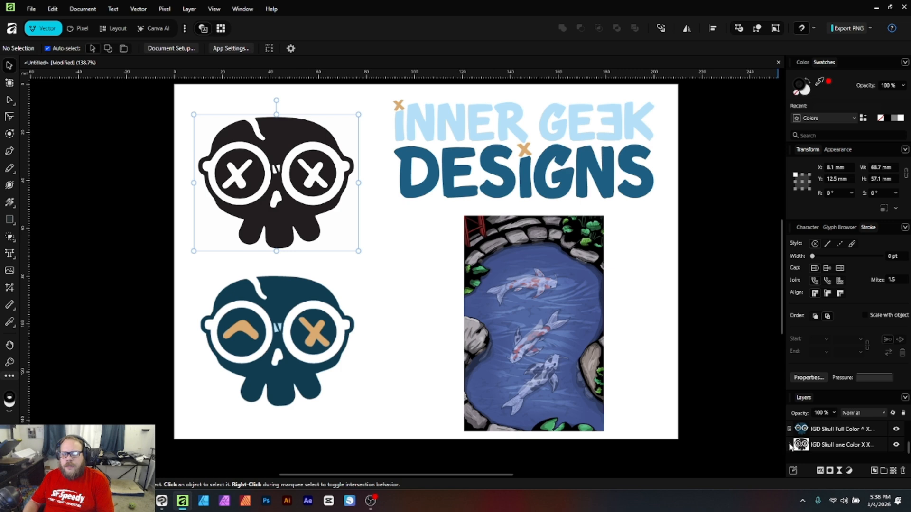
- Expand the traced black skull's group and delete its white background curve
left_click(790, 445)
scroll(845, 446, "down", 1)
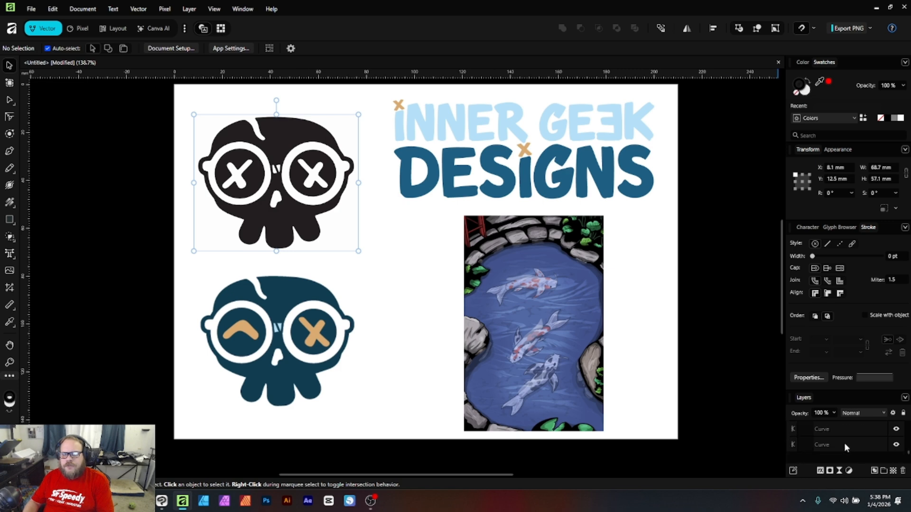
left_click(845, 445)
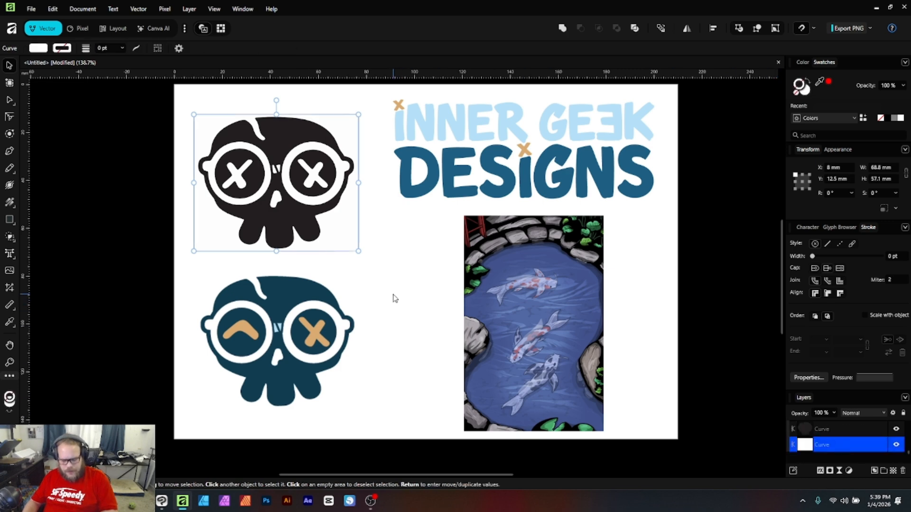
left_click(371, 137)
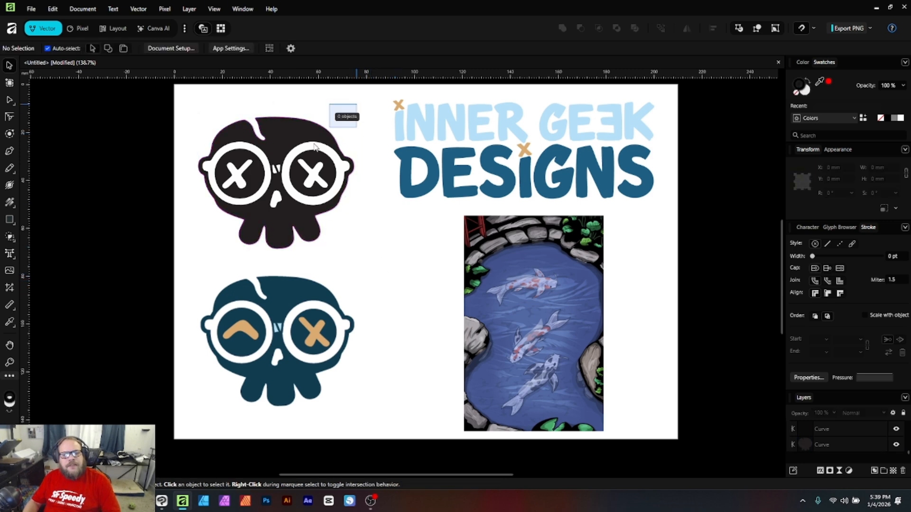
- Select the whole traced black skull group and move it to about X 6.7 mm, Y 13.2 mm
left_click_drag(357, 103, 115, 274)
mouse_move(296, 230)
left_mouse_down()
mouse_move(55, 280)
mouse_move(266, 256)
mouse_move(301, 230)
mouse_move(287, 233)
left_mouse_up()
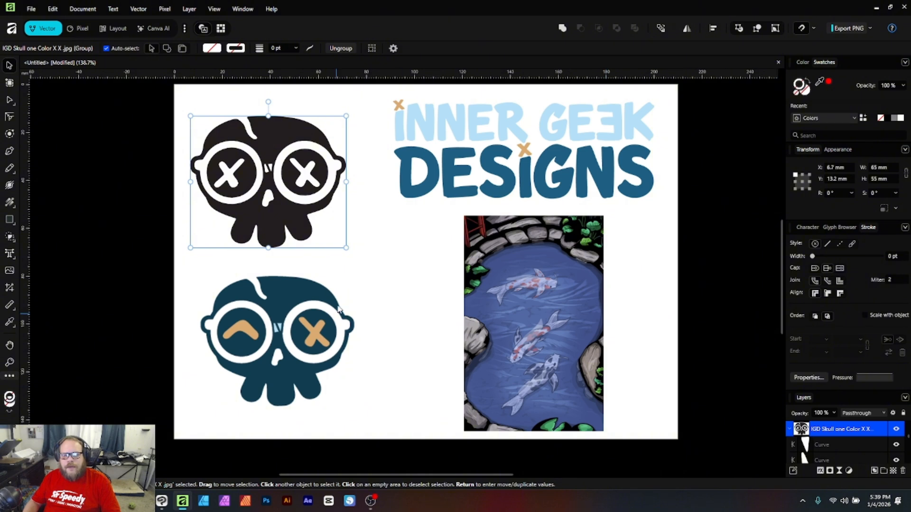
left_click(422, 280)
- Select the white glasses curve around the black skull's right-hand eye to inspect it as a separate shape, then deselect it
left_click(333, 176)
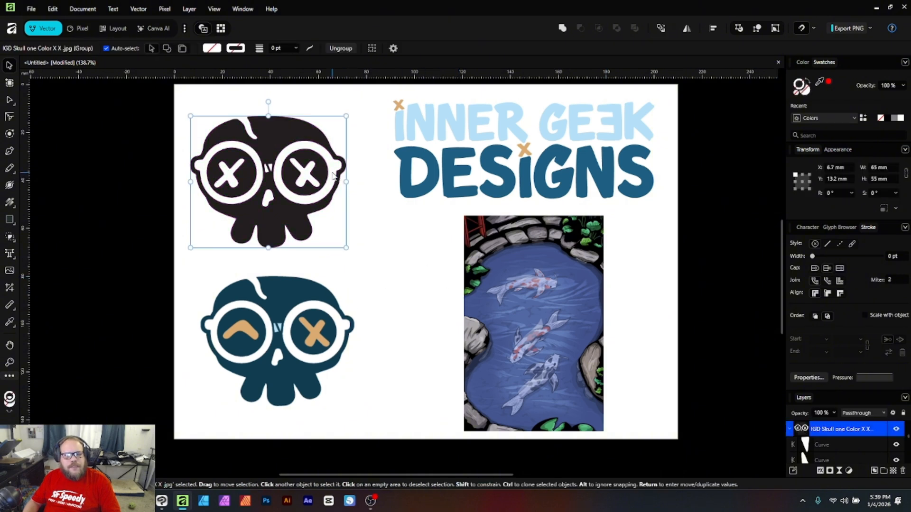
double_click(333, 175)
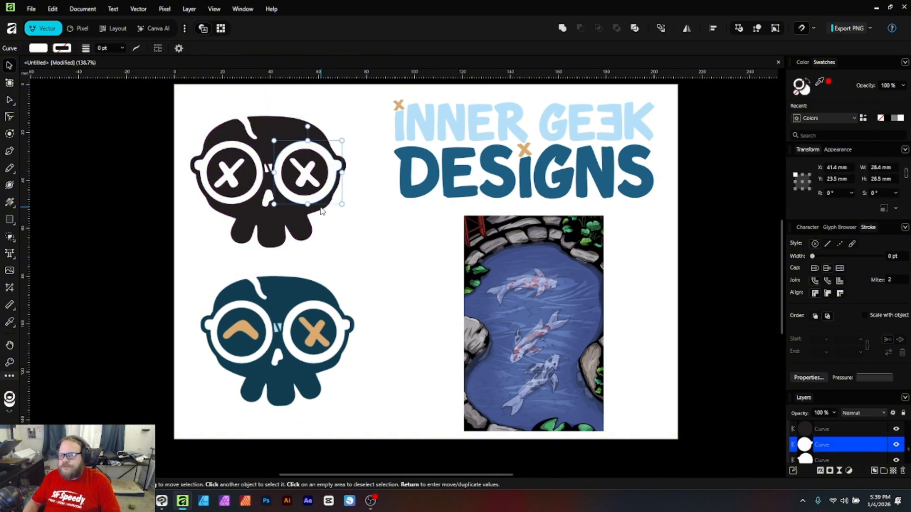
left_click(374, 264)
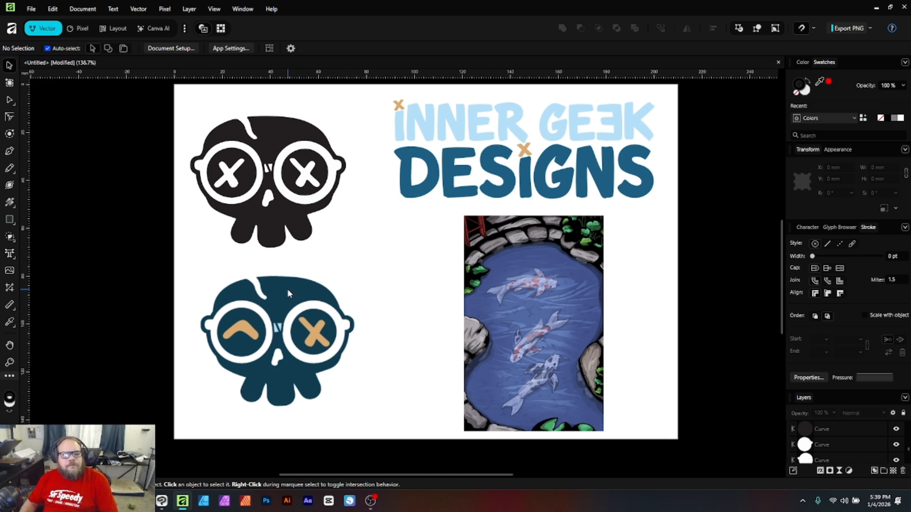
- Select the full-color blue skull image and start an Image Trace of it
scroll(290, 293, "down", 3)
scroll(289, 290, "down", 1)
scroll(288, 290, "up", 1)
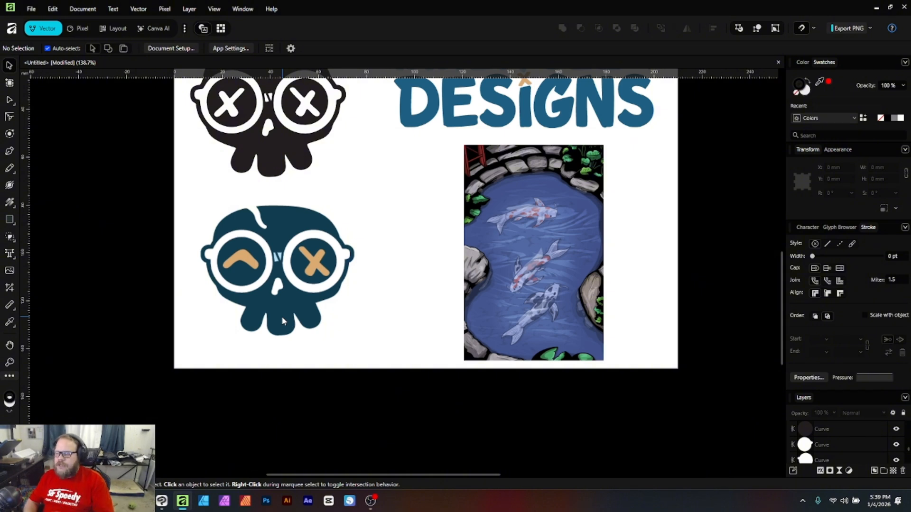
left_click(282, 280)
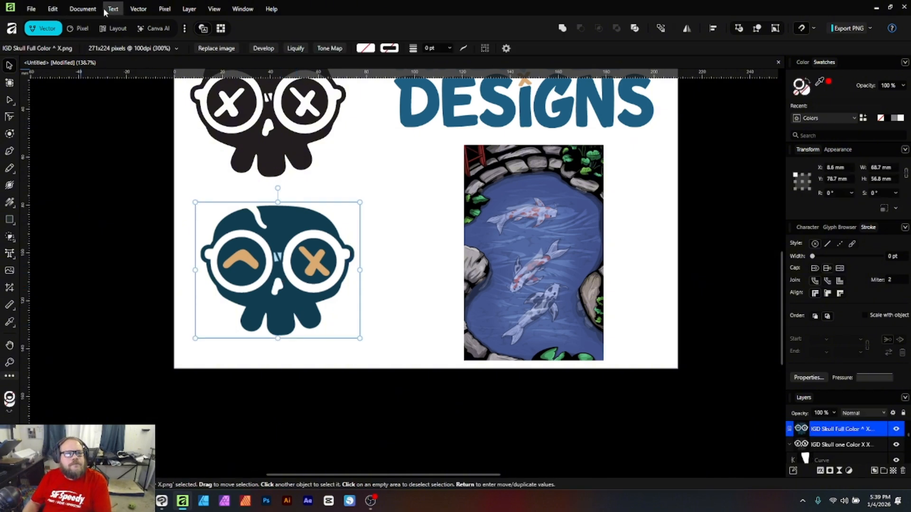
left_click(138, 8)
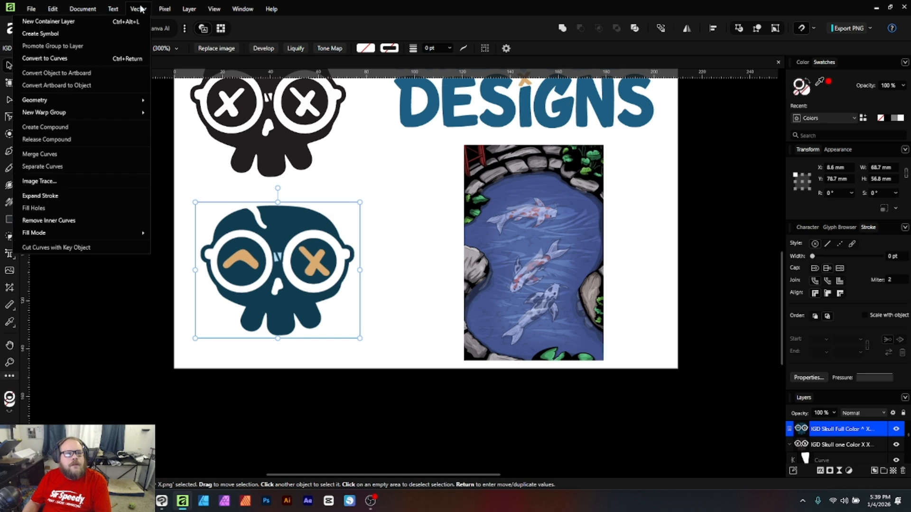
left_click(72, 182)
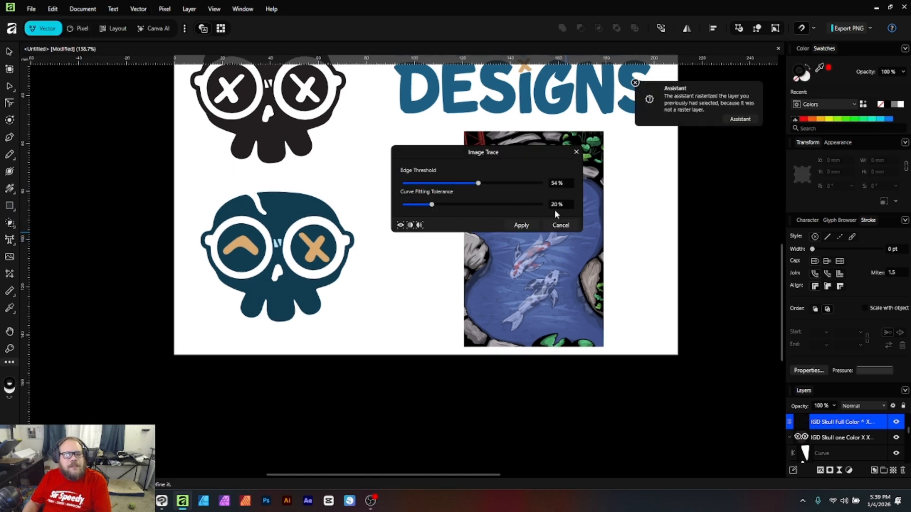
- Set the edge threshold to 58% and the curve fitting tolerance to 49%, and apply the trace to the full-color skull
mouse_move(479, 183)
left_mouse_down()
mouse_move(410, 184)
mouse_move(427, 206)
mouse_move(411, 209)
mouse_move(470, 217)
left_mouse_up()
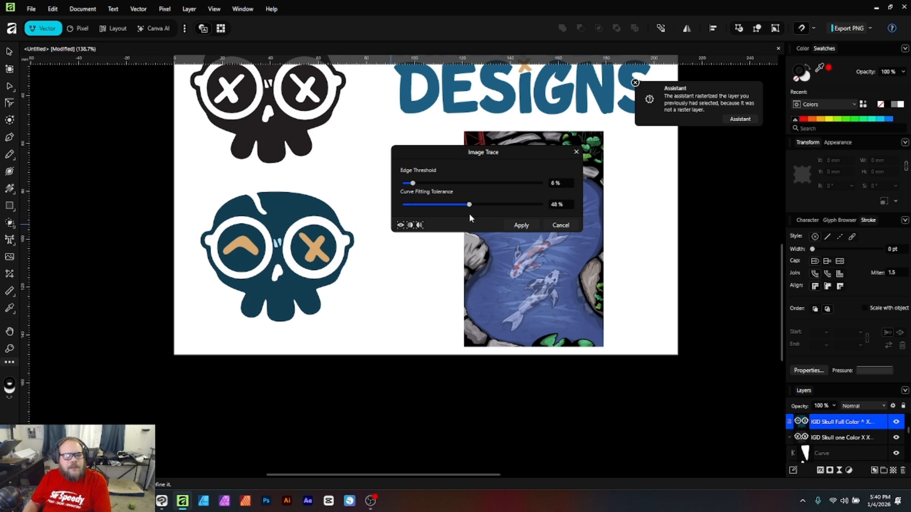
left_click(416, 185)
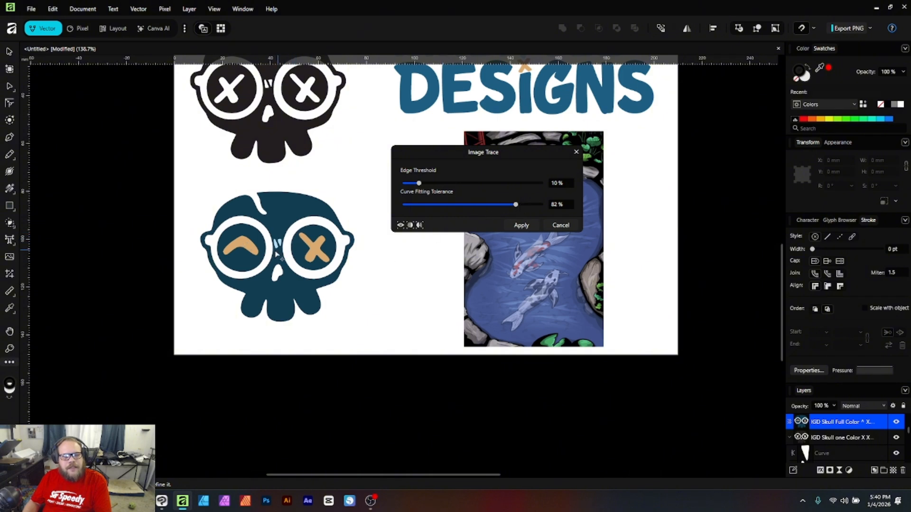
left_click_drag(516, 204, 471, 205)
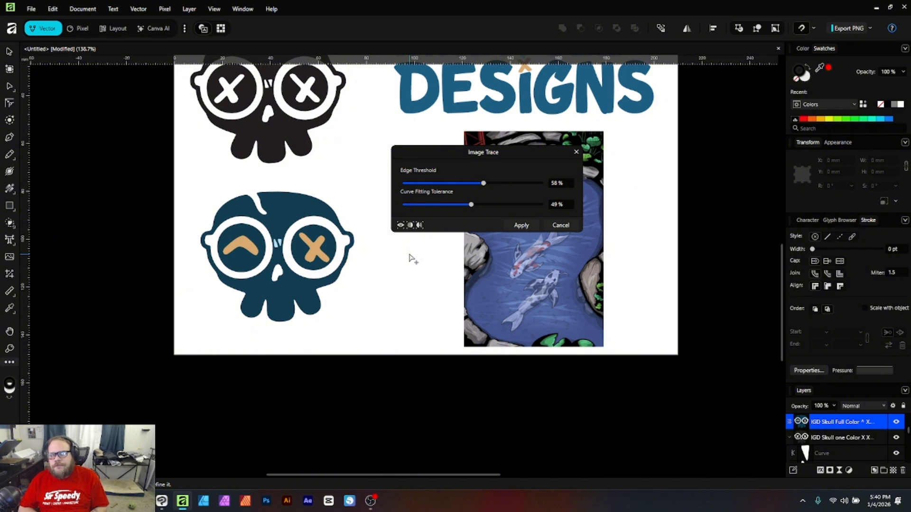
left_click(521, 225)
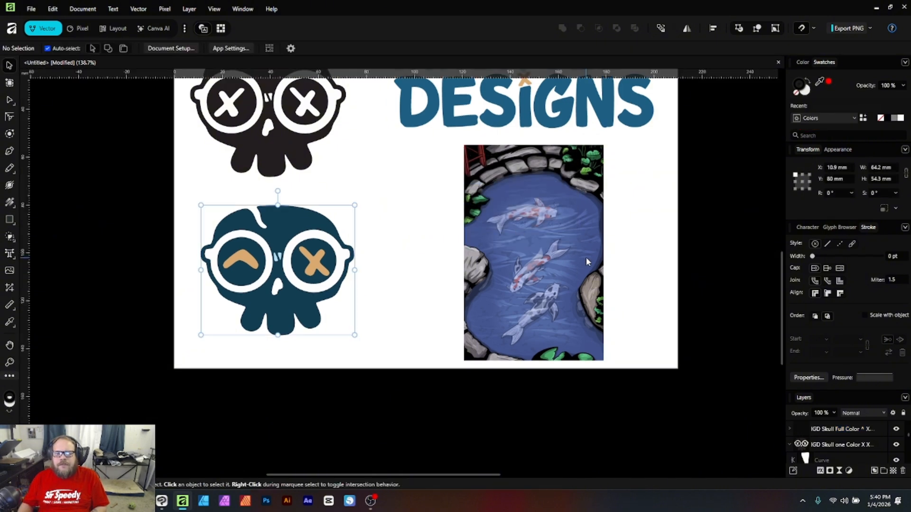
- Start an Image Trace of the INNER GEEK DESIGNS lettering and move the settings dialog clear of it
scroll(587, 260, "up", 2)
scroll(587, 264, "up", 3)
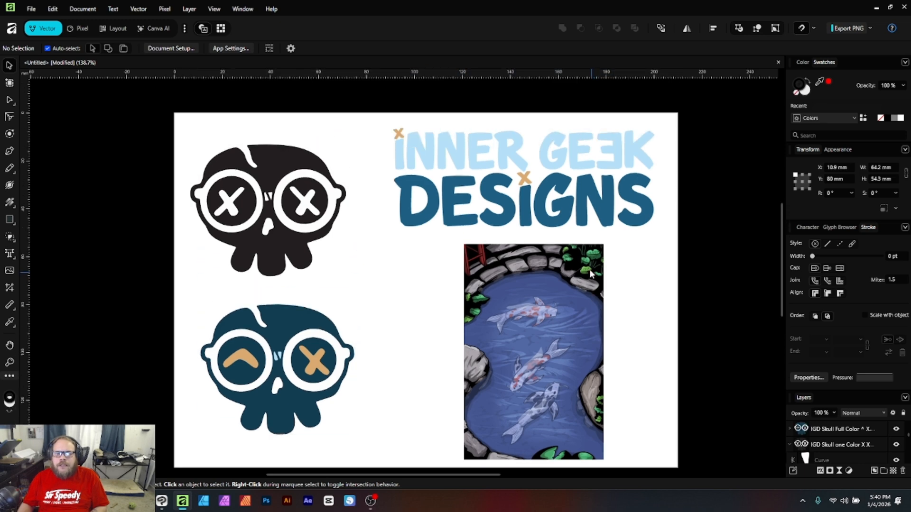
left_click(586, 155)
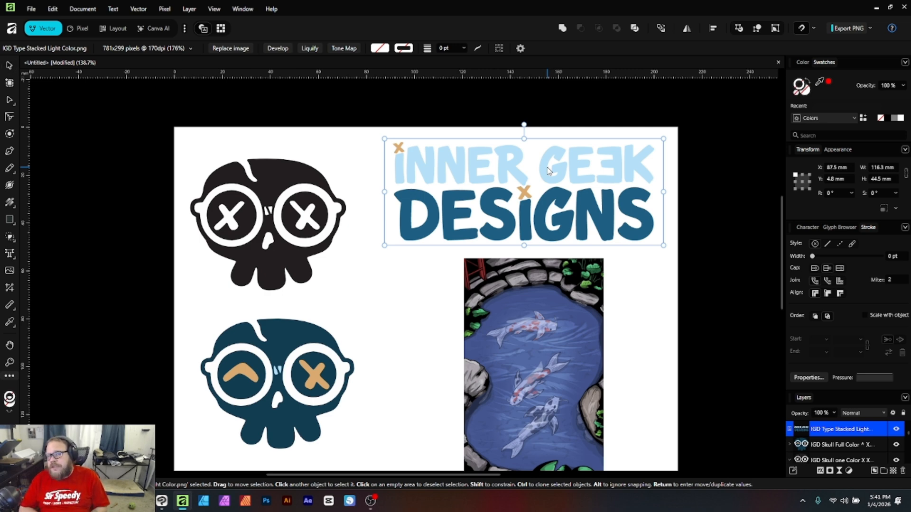
left_click(139, 9)
left_click(116, 180)
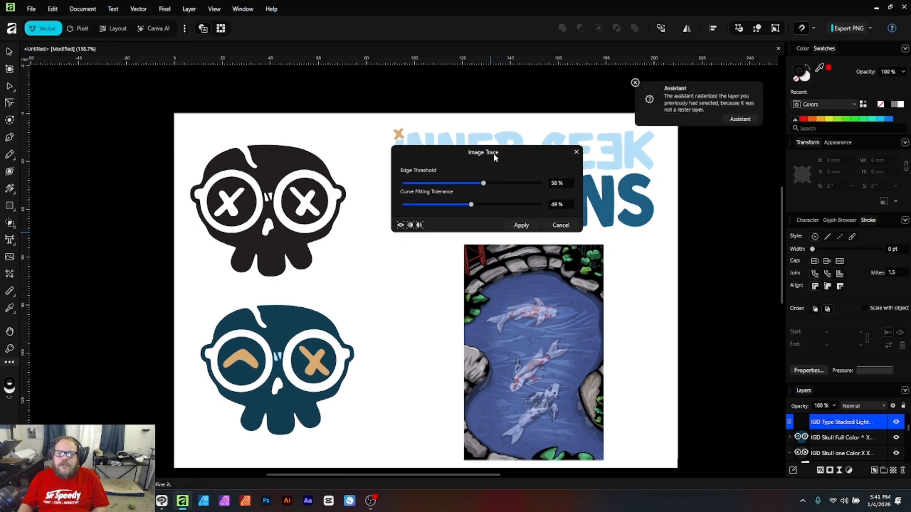
mouse_move(434, 160)
left_mouse_down()
mouse_move(197, 166)
mouse_move(205, 180)
left_mouse_up()
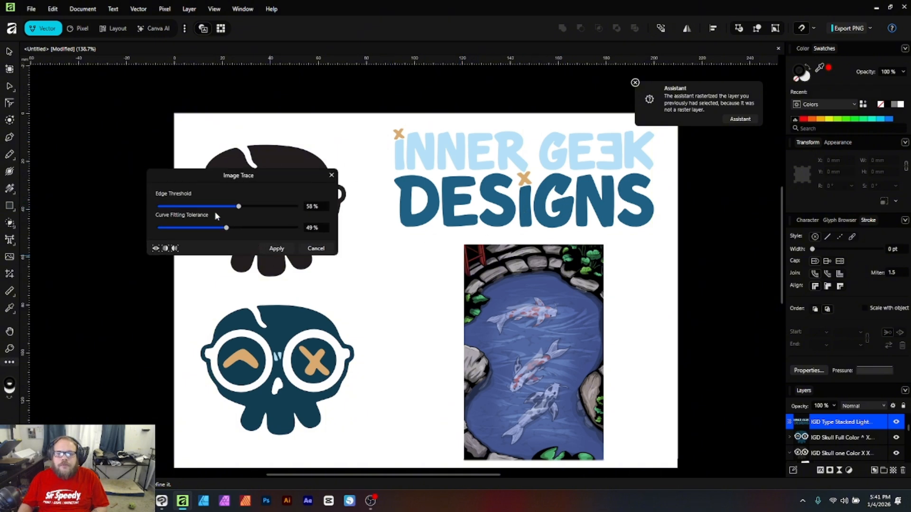
- Set the curve fitting tolerance to 0% and the edge threshold to 1%, and apply the trace to the lettering
mouse_move(226, 227)
left_mouse_down()
mouse_move(274, 230)
mouse_move(158, 230)
left_mouse_up()
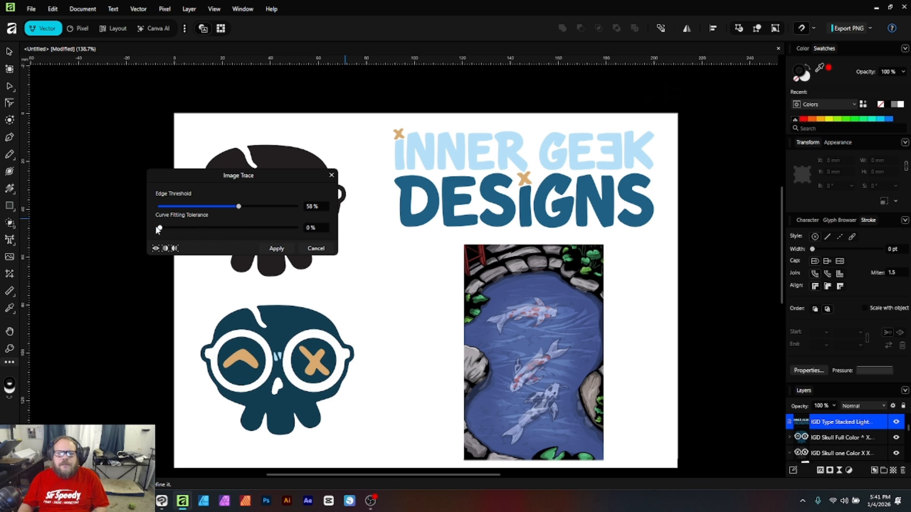
left_click_drag(220, 207, 177, 208)
left_click_drag(174, 208, 161, 207)
left_click(276, 249)
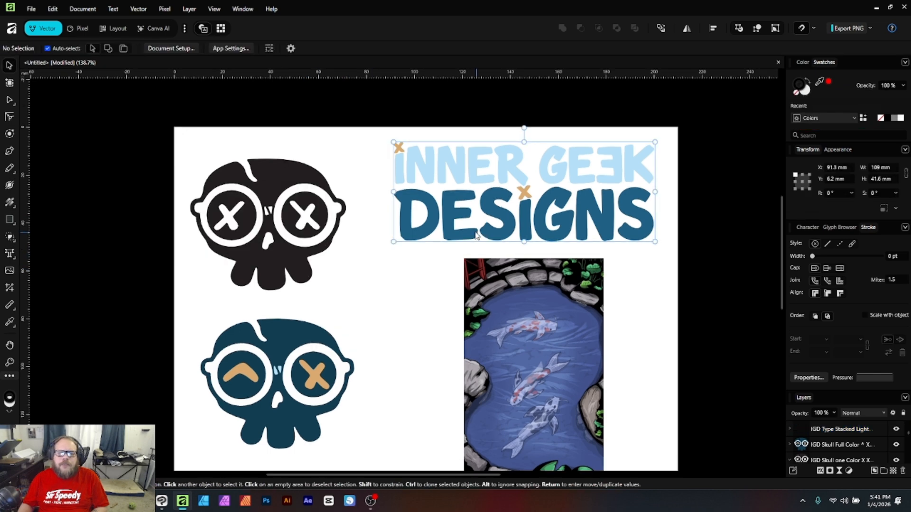
- Select the koi pond image, start an Image Trace of it, and move the settings dialog out of the way
left_click(347, 284)
scroll(497, 304, "down", 3)
left_click(541, 288)
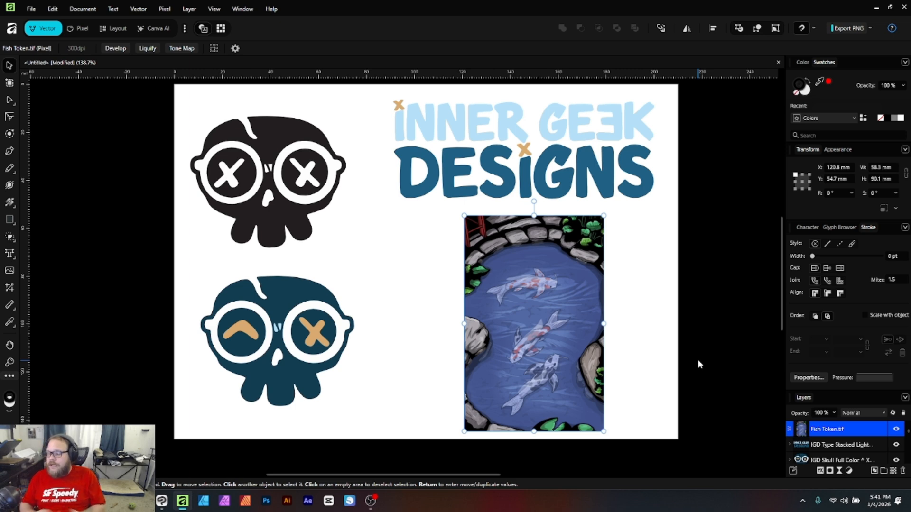
left_click(138, 8)
left_click(104, 184)
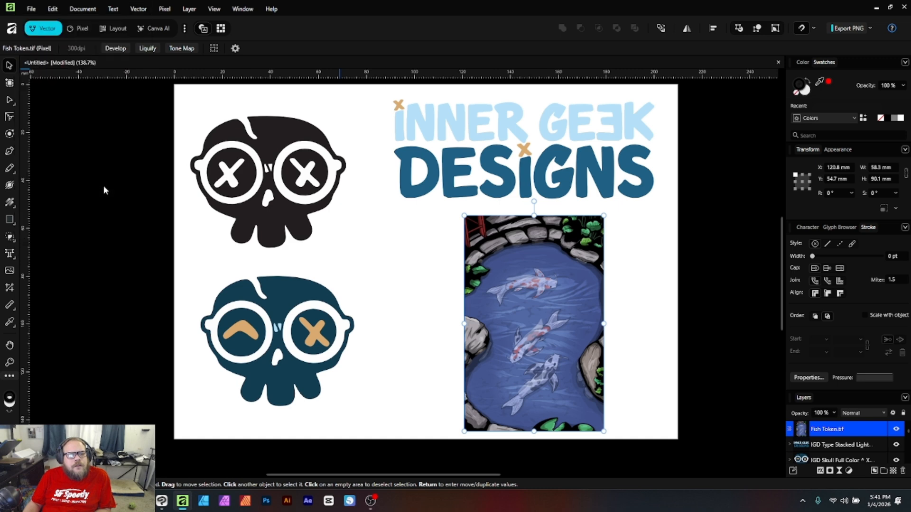
left_click_drag(255, 178, 337, 212)
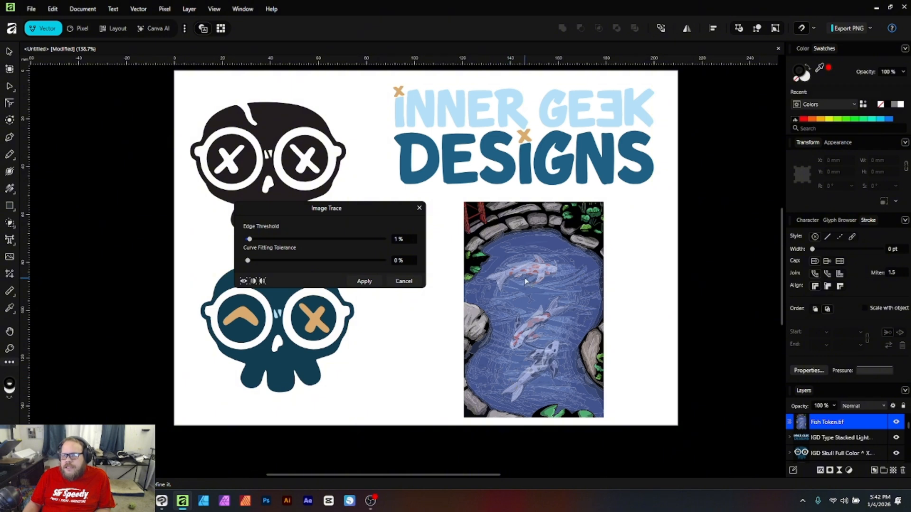
- Try high edge thresholds of 62% and 94% on the koi pond trace, set the curve fitting tolerance to 83%, and lower the edge threshold to 17%
left_click_drag(250, 240, 332, 243)
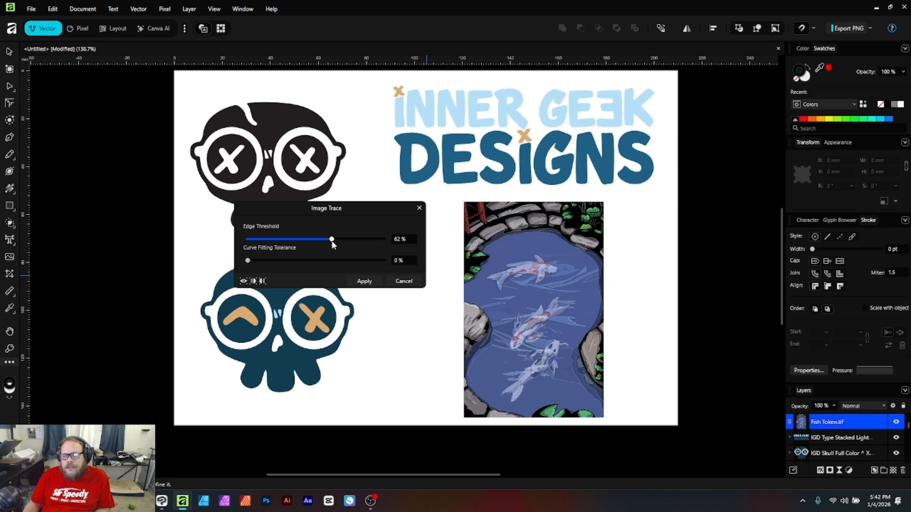
left_click_drag(333, 243, 375, 240)
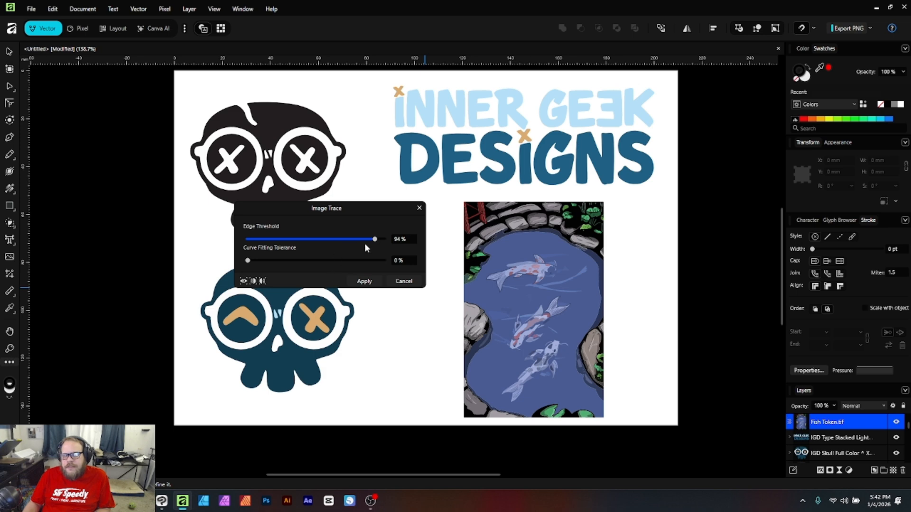
left_click_drag(272, 260, 361, 262)
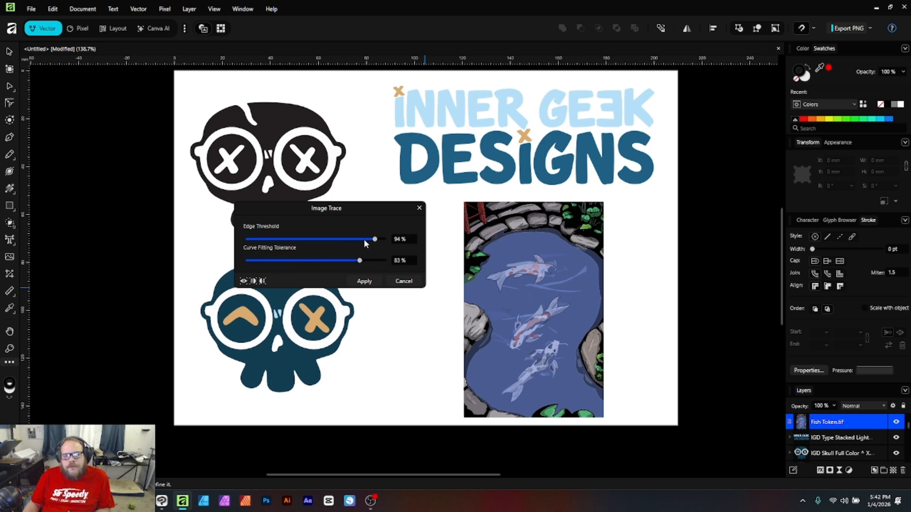
left_click_drag(364, 239, 272, 239)
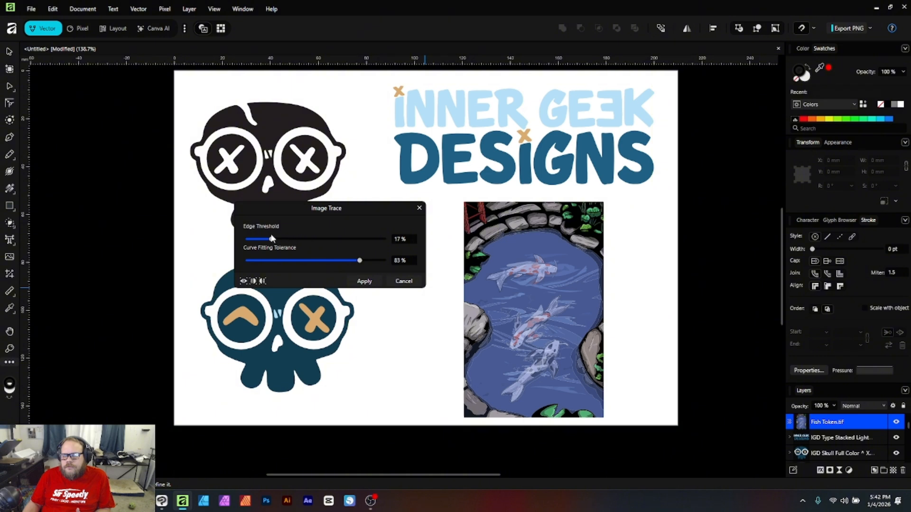
- Split the preview into before and after through the middle of the koi pond, and move the settings dialog clear of the upper fish
left_click(254, 282)
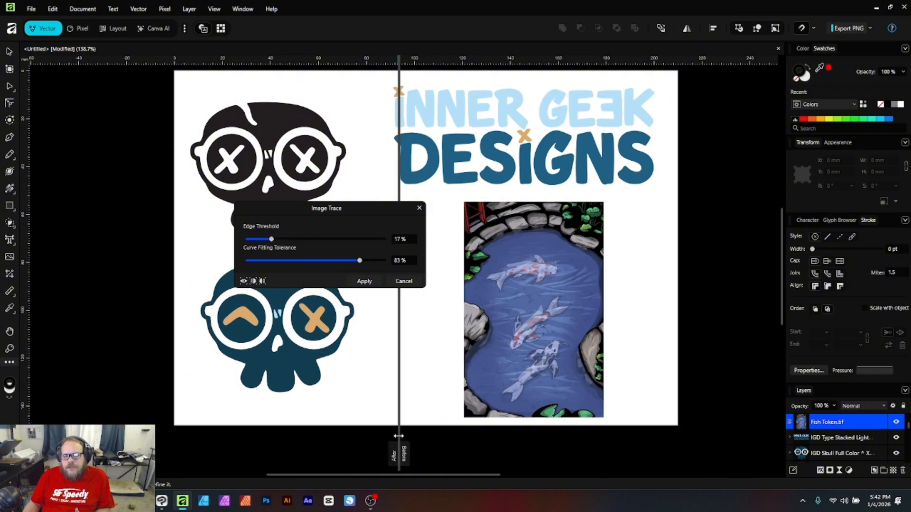
left_click_drag(399, 437, 536, 409)
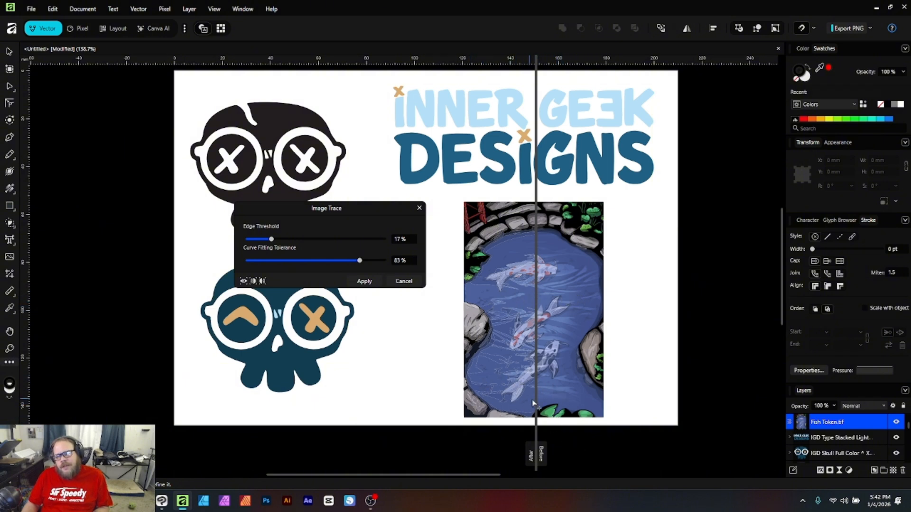
scroll(527, 299, "up", 5)
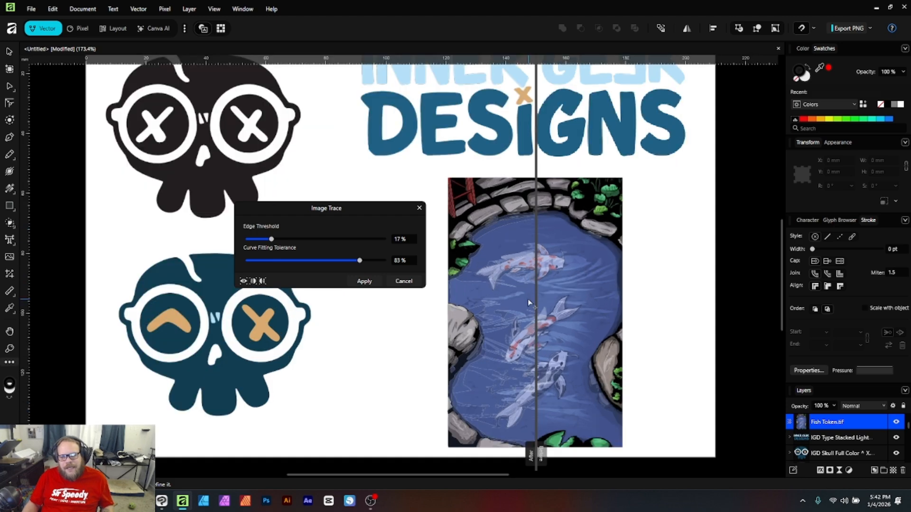
scroll(527, 298, "up", 1)
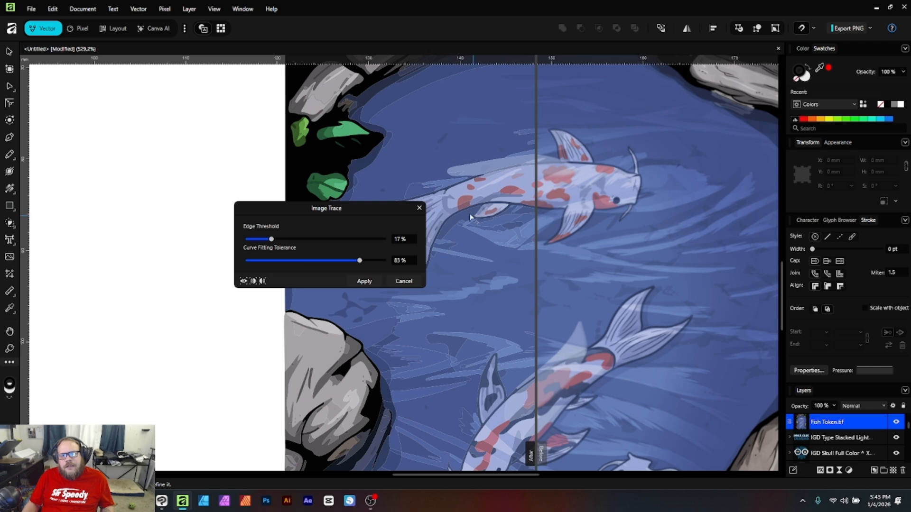
left_click_drag(363, 210, 180, 215)
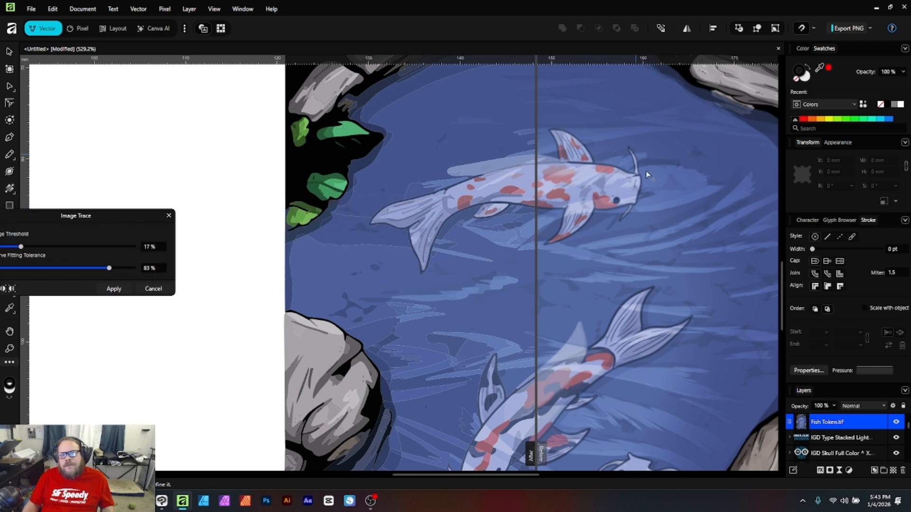
- Compare the traced koi, rocks and water with the original along the pond, and finish with the whole page in view, clear of the dialog
scroll(471, 294, "down", 2)
scroll(472, 295, "down", 4)
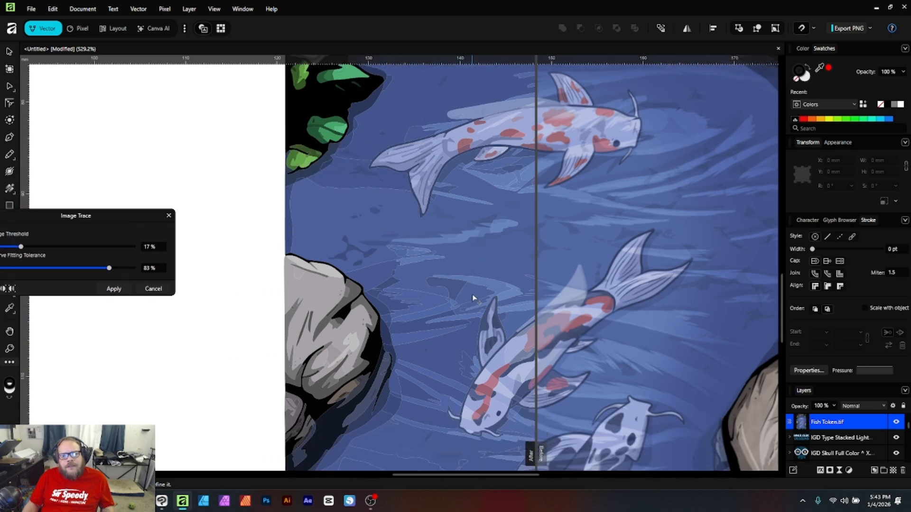
scroll(477, 291, "down", 4)
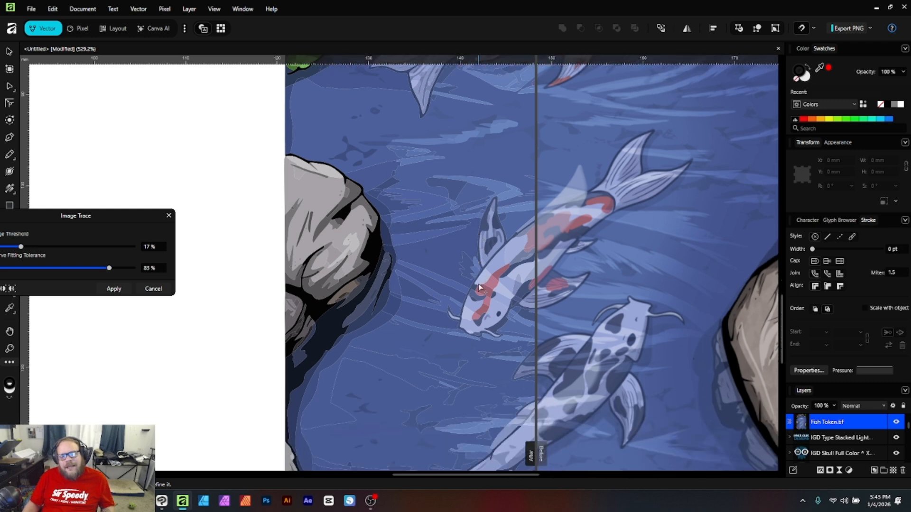
scroll(473, 281, "down", 3)
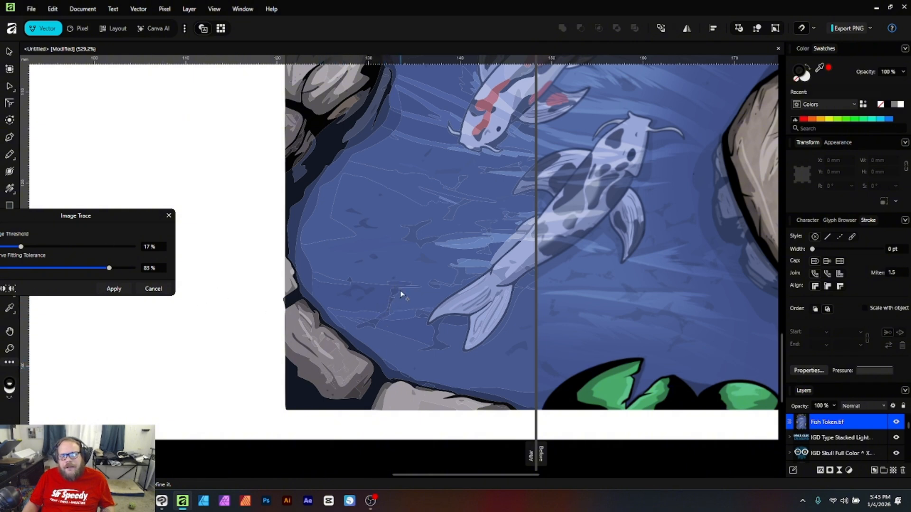
scroll(469, 171, "down", 1)
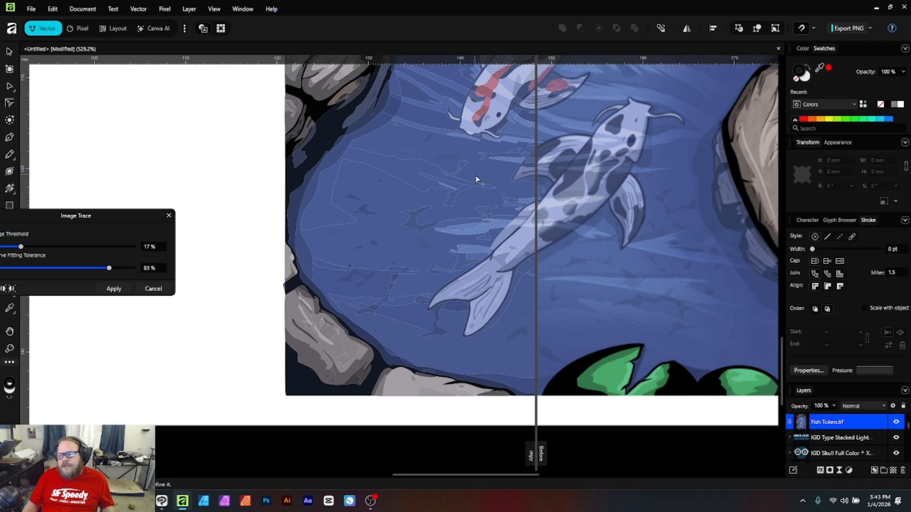
scroll(476, 176, "up", 2)
scroll(481, 202, "up", 3)
scroll(481, 201, "up", 6)
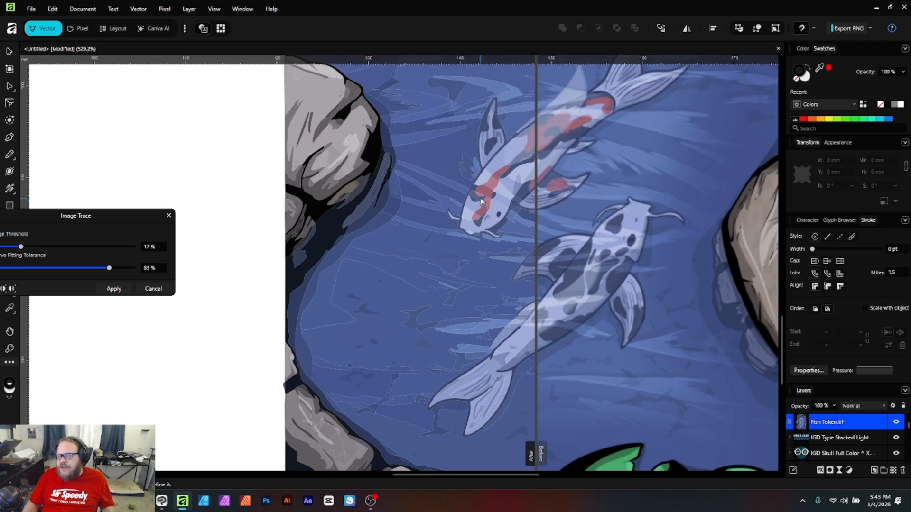
key("ctrl+0")
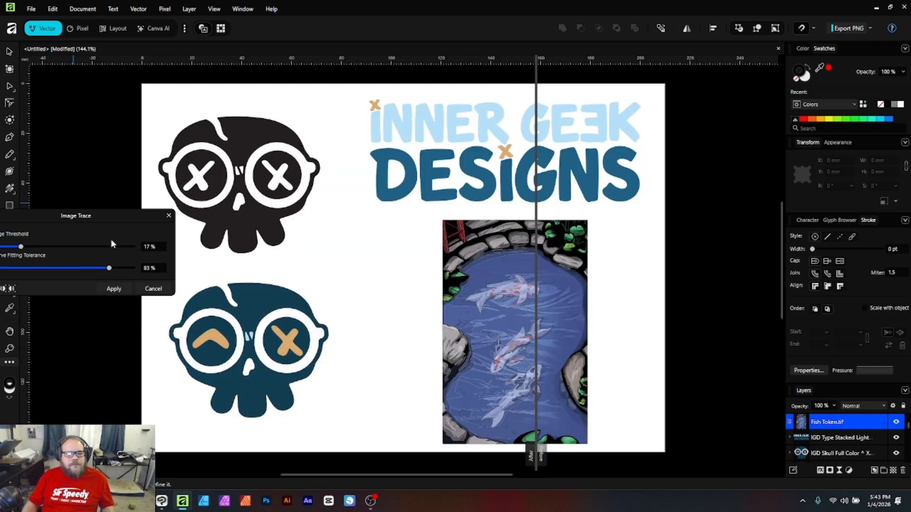
mouse_move(107, 222)
left_mouse_down()
mouse_move(278, 225)
mouse_move(738, 179)
mouse_move(818, 91)
left_mouse_up()
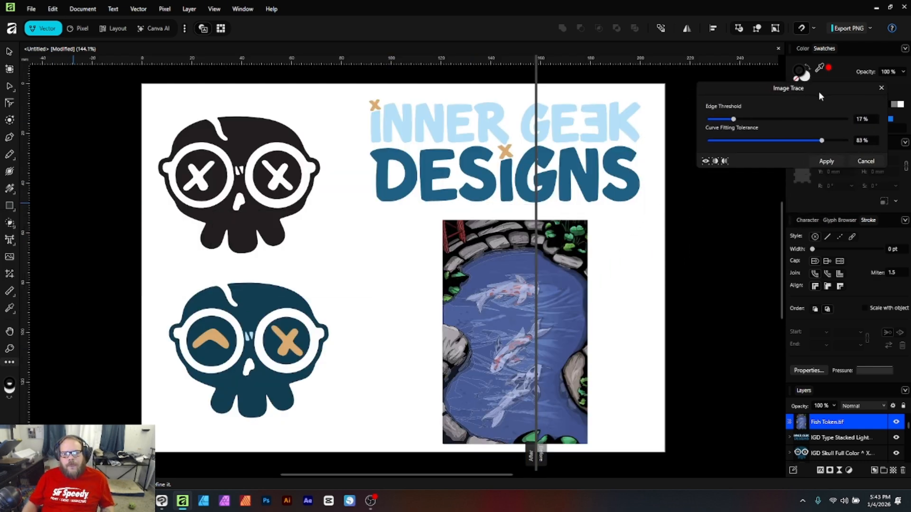